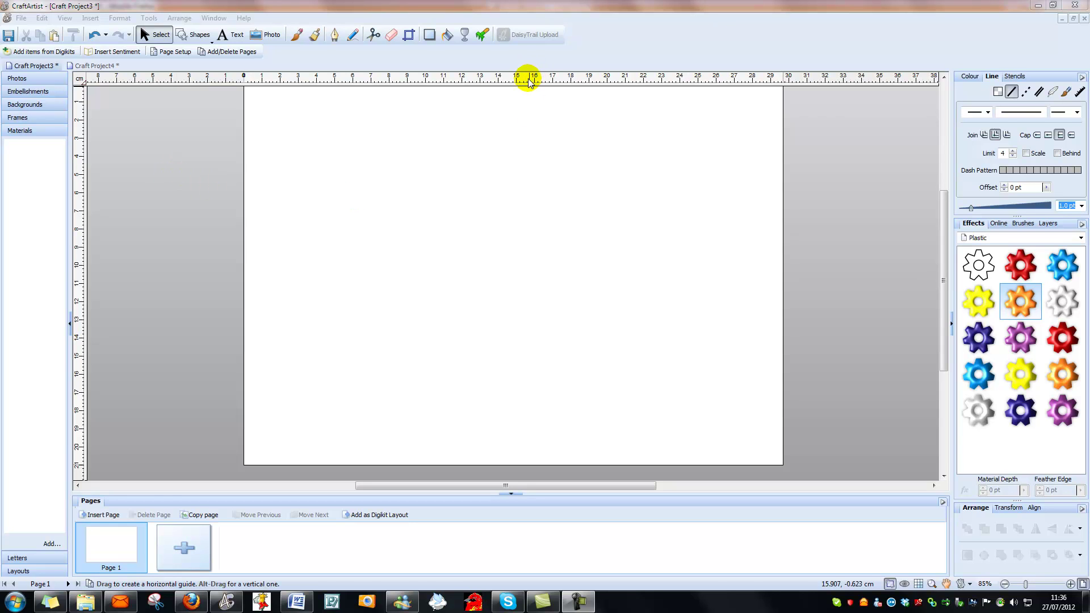
# Place a horizontal guide at about 14.5 cm down the landscape page and remove it again
pyautogui.moveTo(522, 77); pyautogui.dragTo(516, 347)
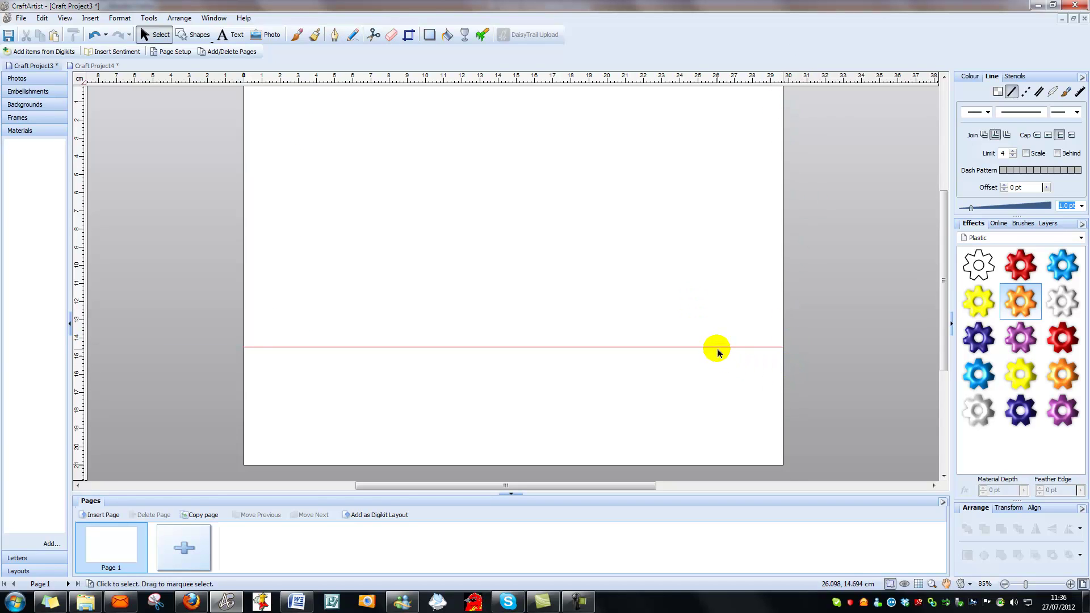
pyautogui.moveTo(716, 346); pyautogui.dragTo(715, 79)
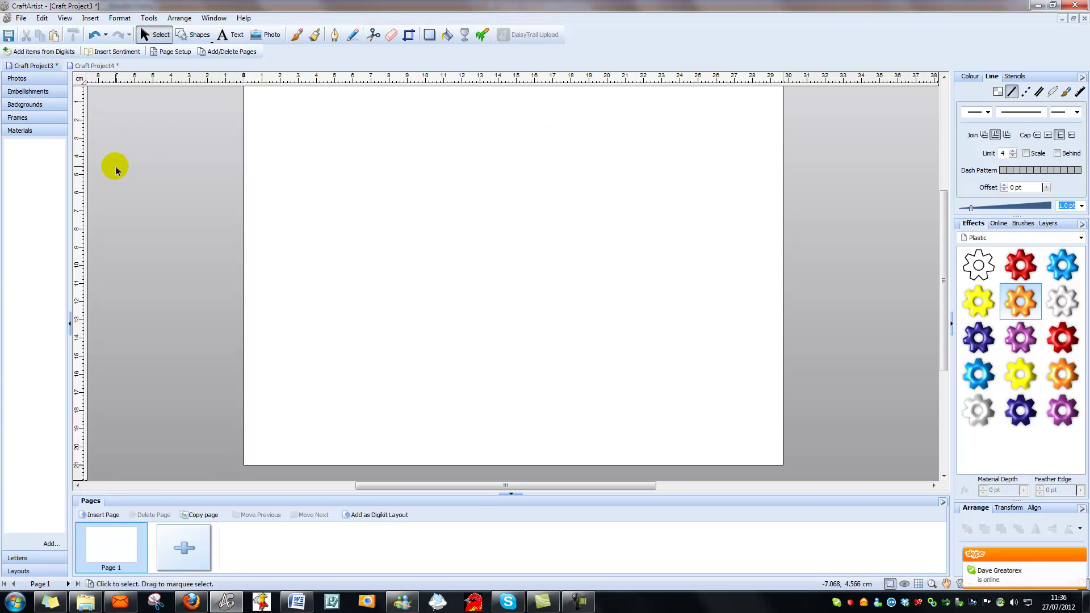
# Add a vertical guide at about 15 cm to halve the page, and start a text object in the right half
pyautogui.moveTo(80, 193); pyautogui.dragTo(515, 227)
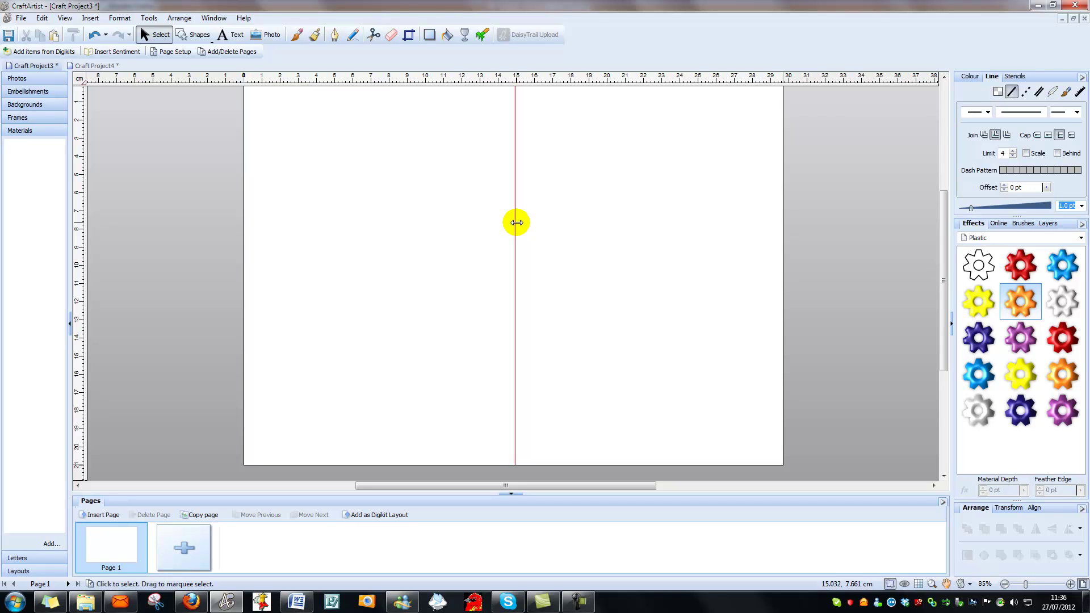
pyautogui.click(230, 35)
pyautogui.click(631, 153)
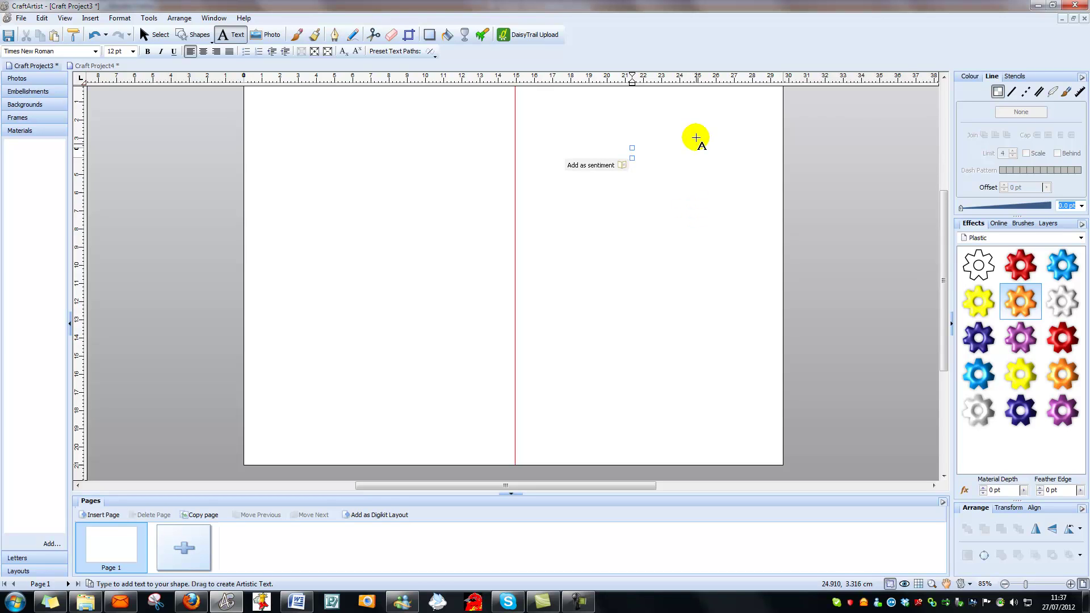
pyautogui.click(20, 19)
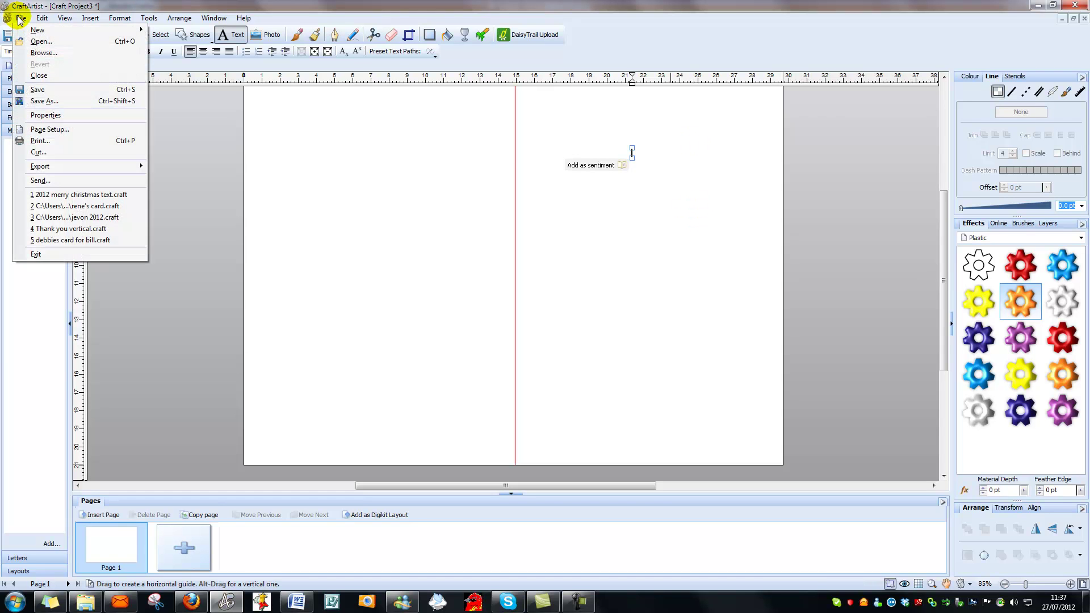
pyautogui.click(32, 129)
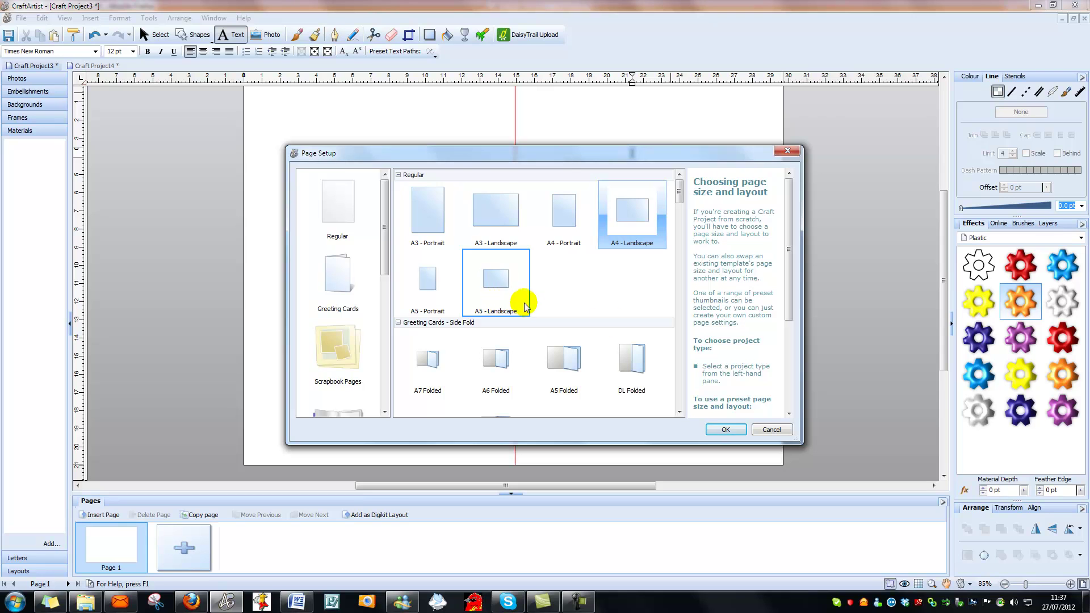
pyautogui.click(770, 428)
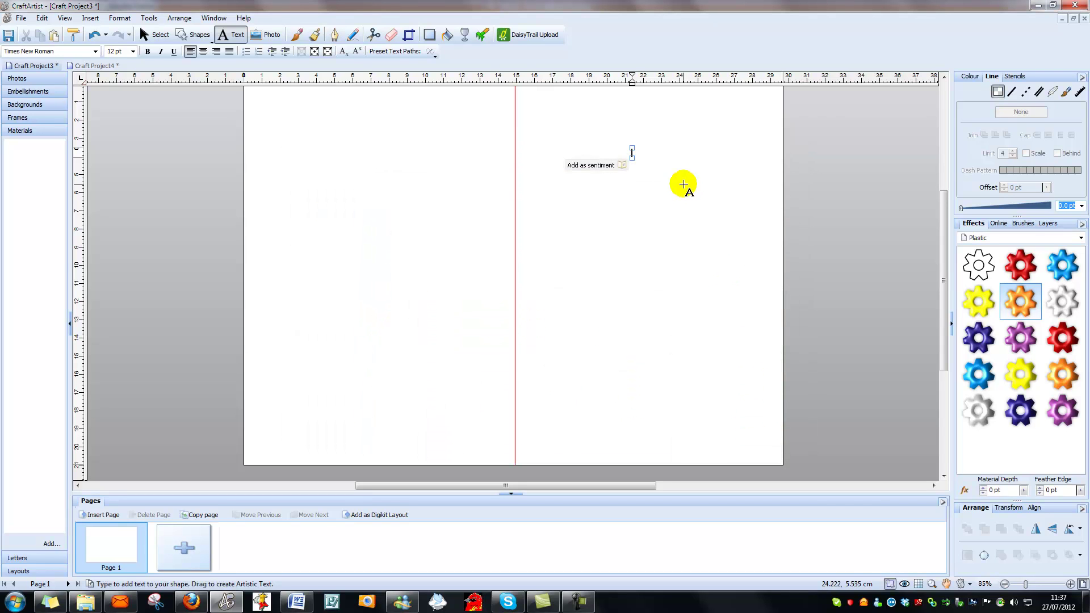
# Change the page setup to the regular A4 - Portrait layout
pyautogui.click(21, 18)
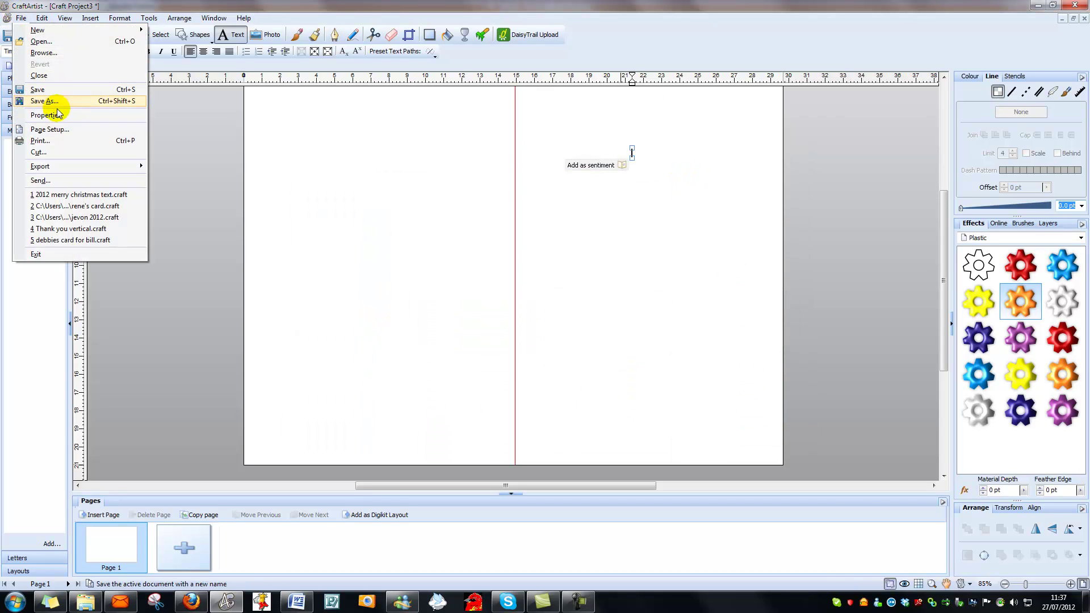
pyautogui.click(52, 130)
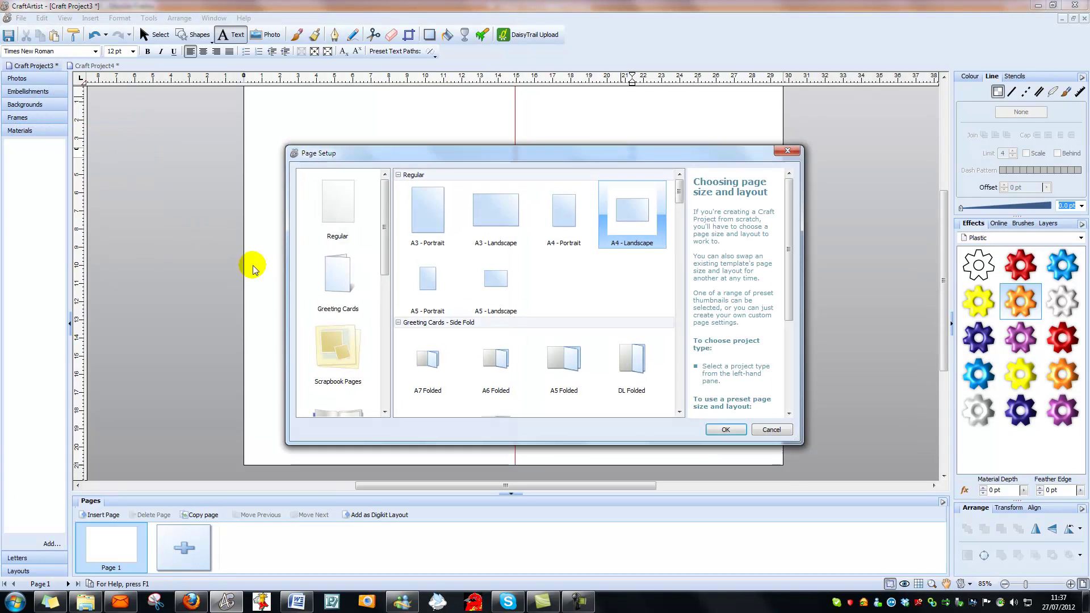
pyautogui.click(568, 218)
pyautogui.click(724, 429)
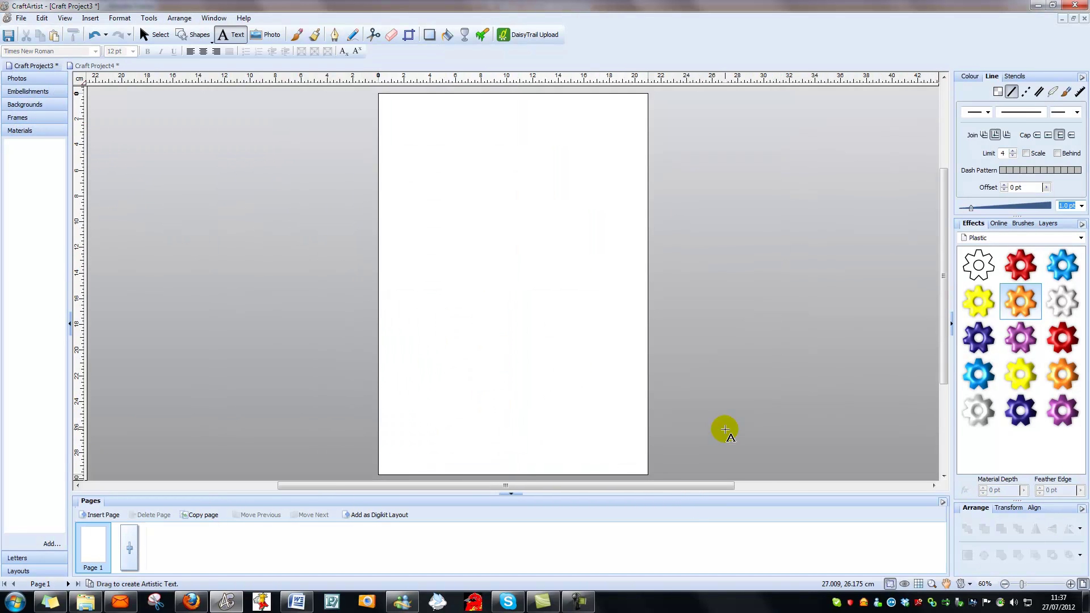
# Divide the portrait page into quarters with a horizontal guide at about 15 cm and a vertical guide at about 10.5 cm
pyautogui.moveTo(515, 78); pyautogui.dragTo(492, 284)
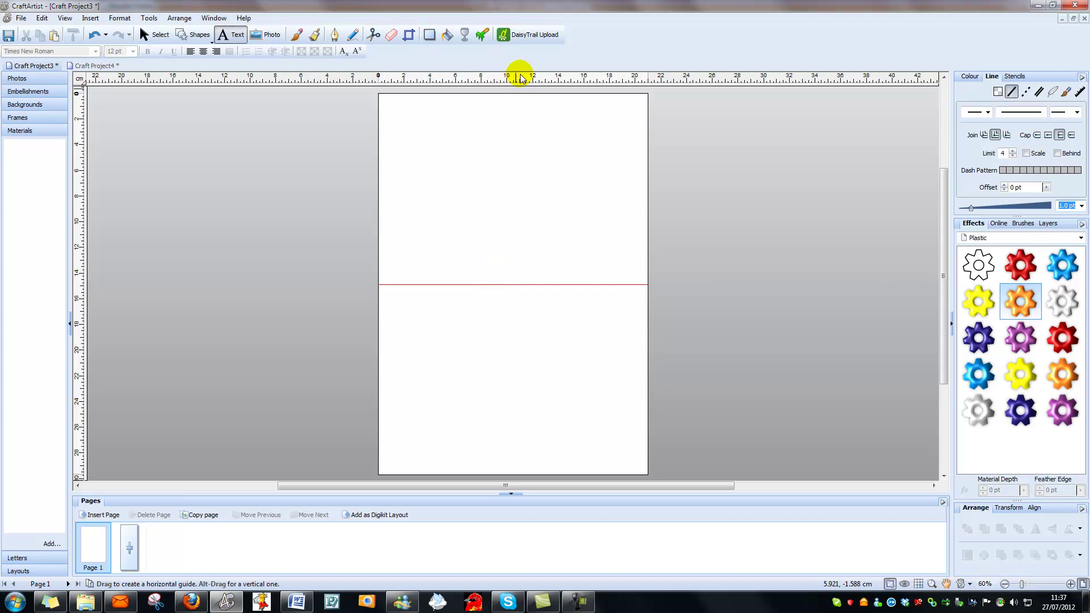
pyautogui.moveTo(78, 197); pyautogui.dragTo(513, 217)
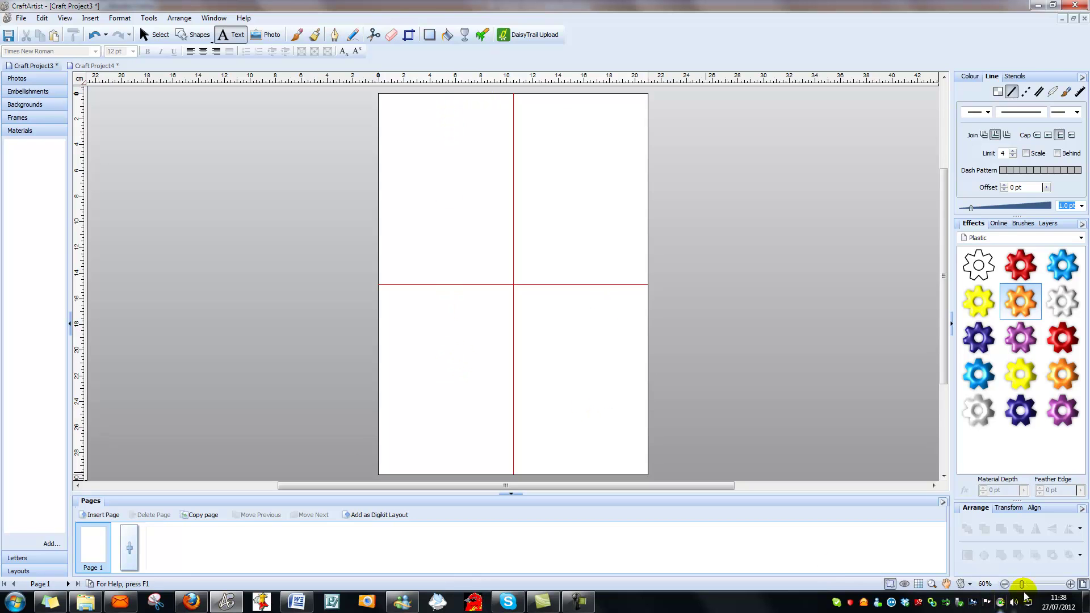
# Start an artistic text object in the upper-right quarter of the page
pyautogui.click(1071, 584)
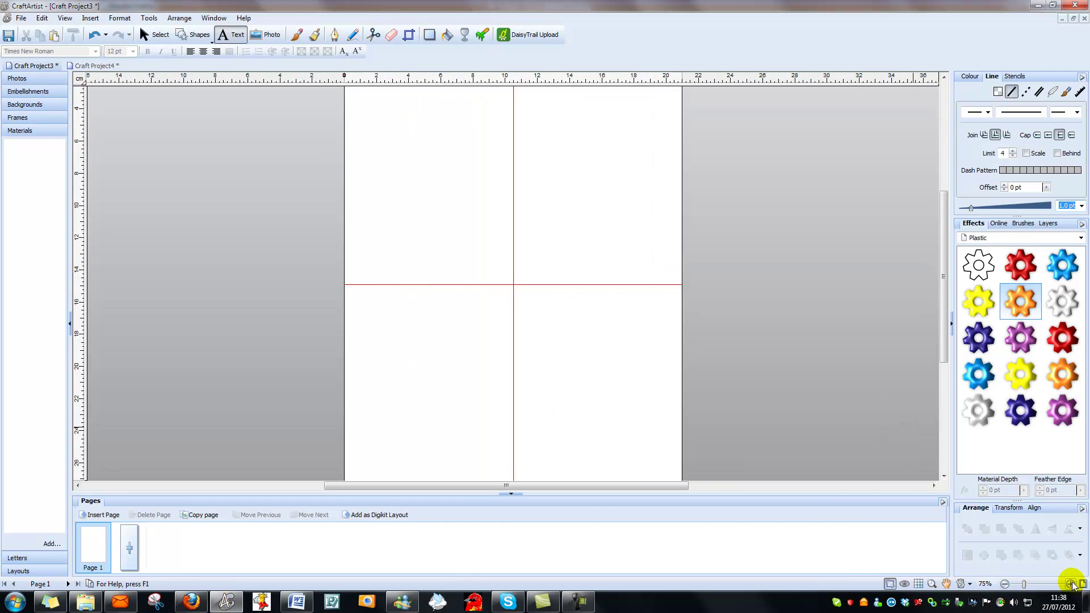
pyautogui.click(1071, 585)
pyautogui.moveTo(943, 318); pyautogui.dragTo(949, 275)
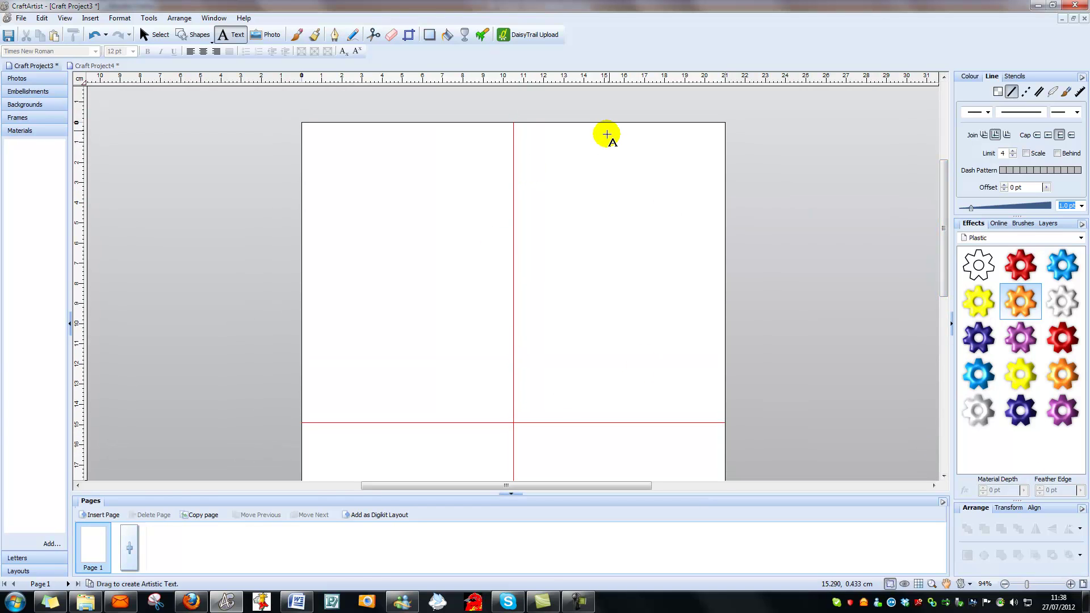
pyautogui.click(217, 37)
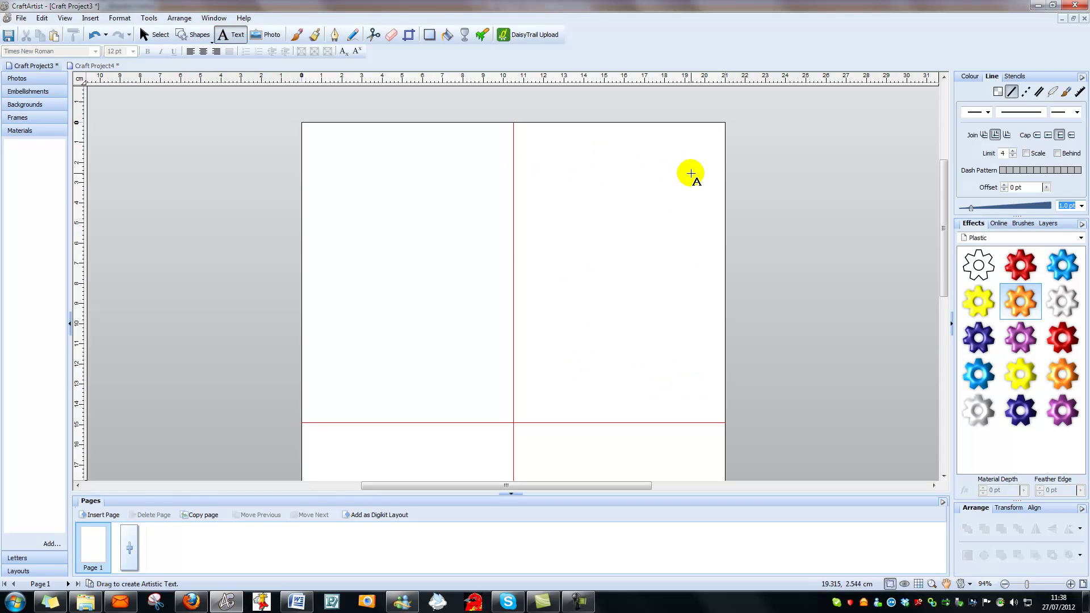
pyautogui.click(557, 239)
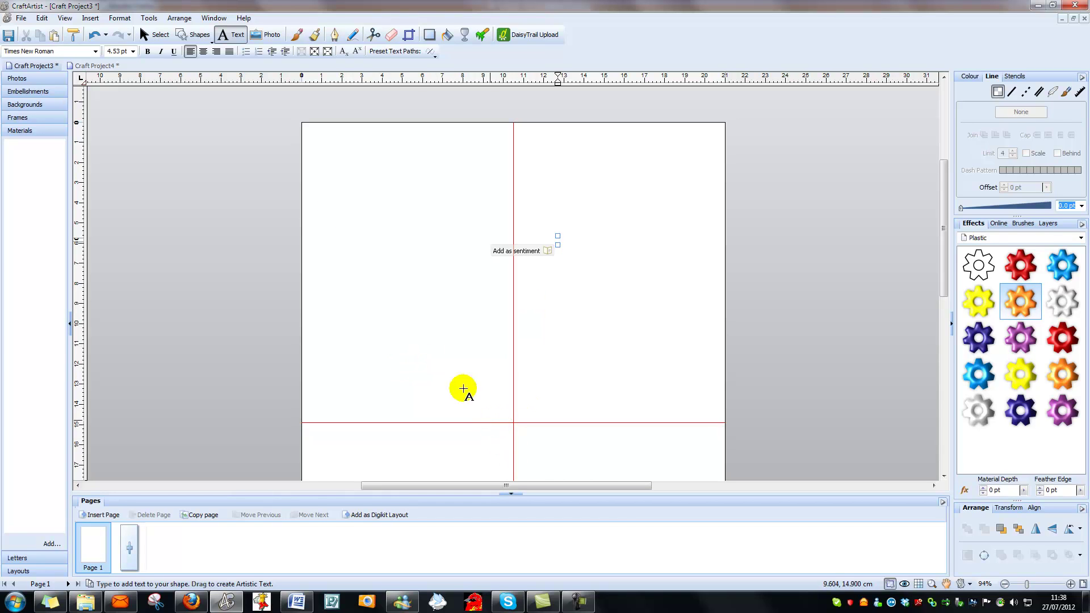
# Leave the empty text object and remove both the horizontal and the vertical guide from the page
pyautogui.click(154, 34)
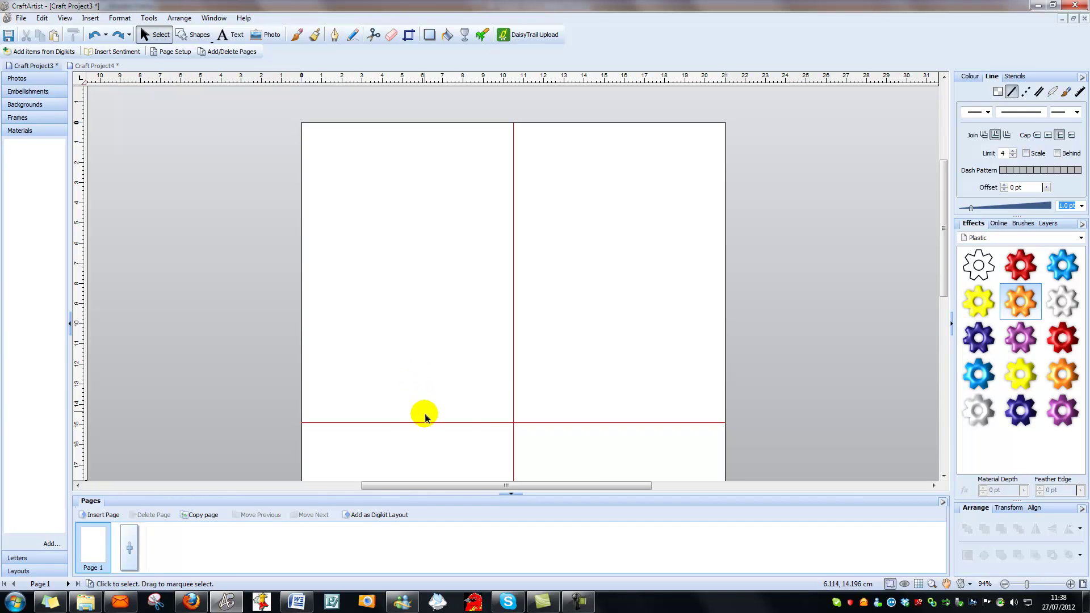
pyautogui.moveTo(422, 423); pyautogui.dragTo(472, 77)
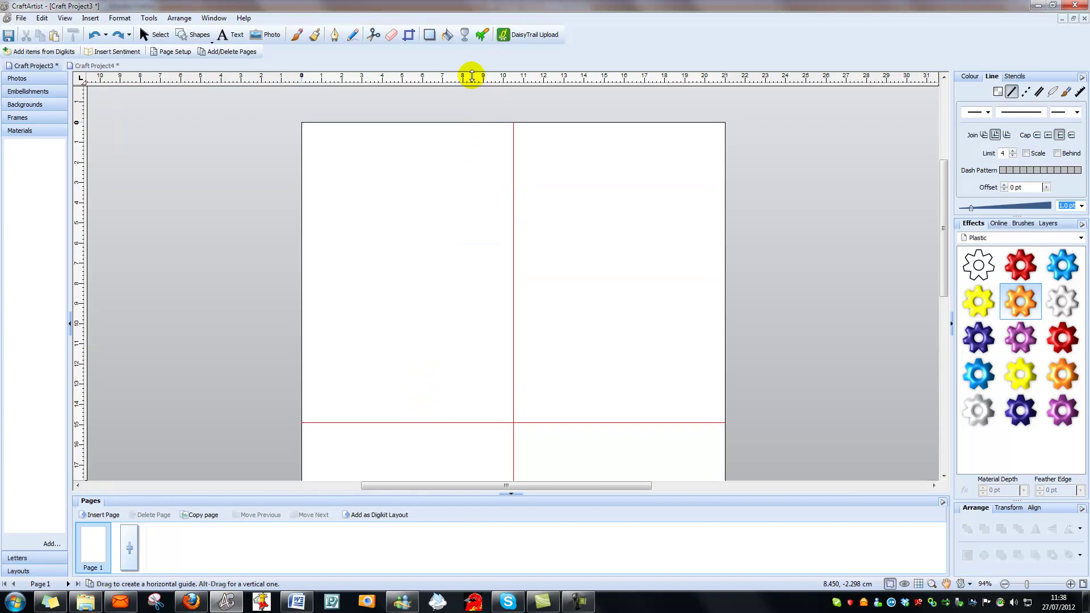
pyautogui.moveTo(513, 250); pyautogui.dragTo(73, 190)
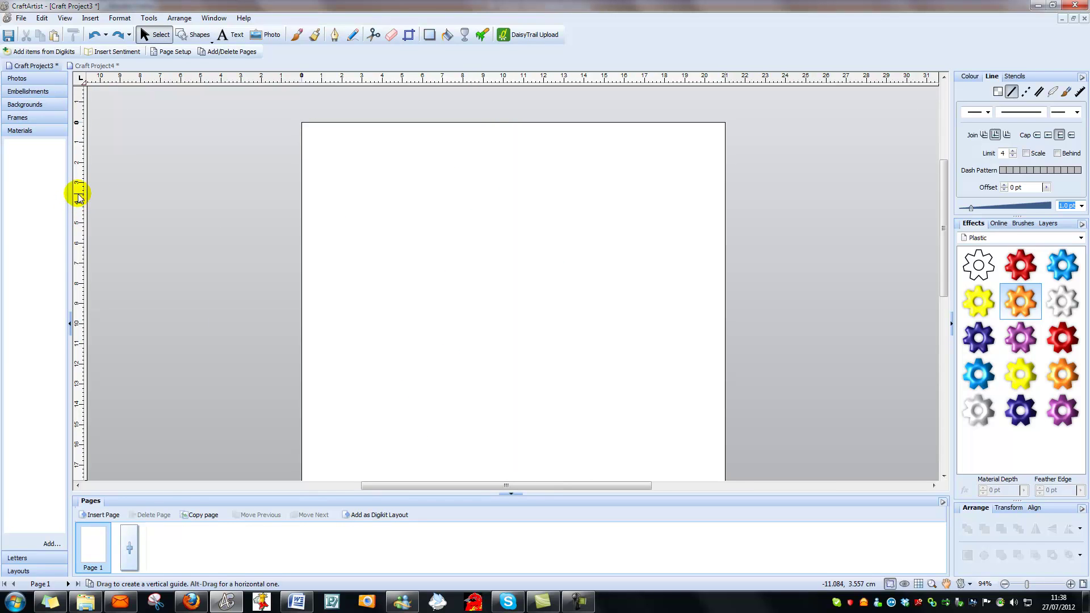
# Change the page setup to the regular A4 - Landscape layout
pyautogui.click(21, 18)
pyautogui.click(50, 130)
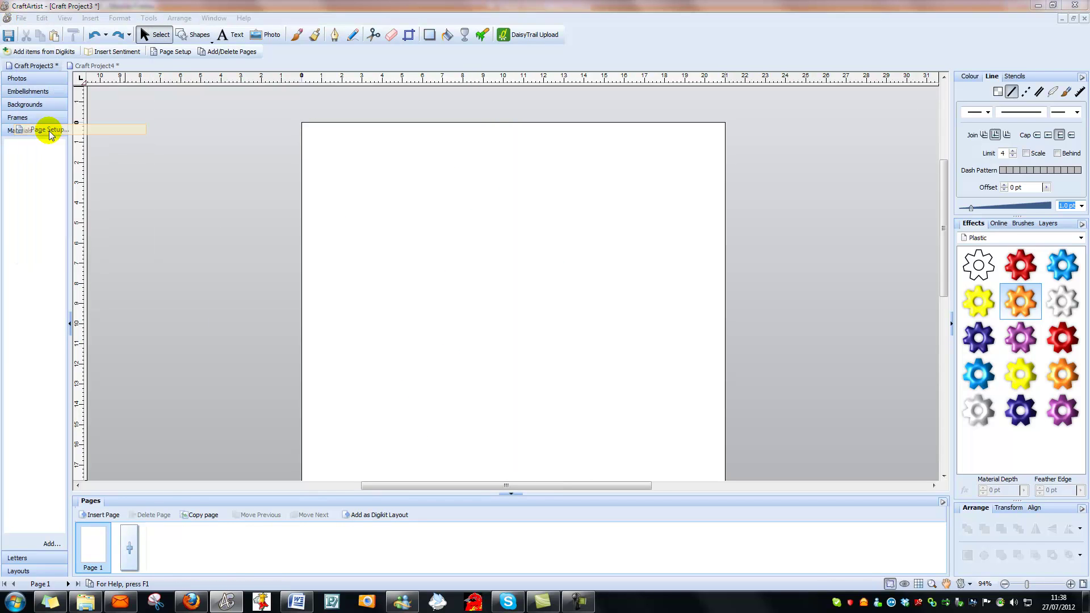
pyautogui.click(635, 221)
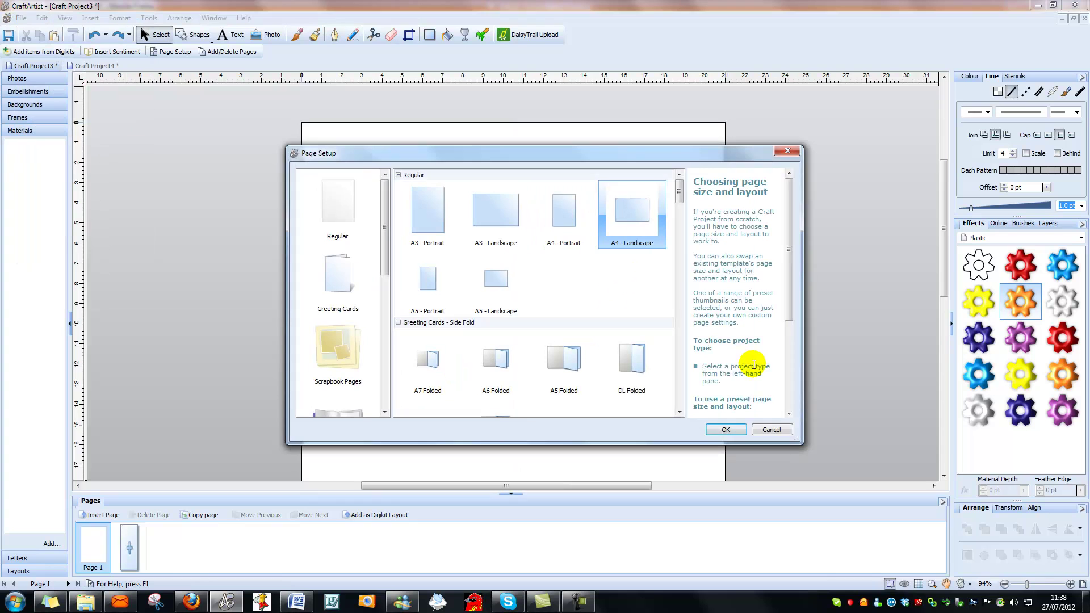
pyautogui.click(731, 433)
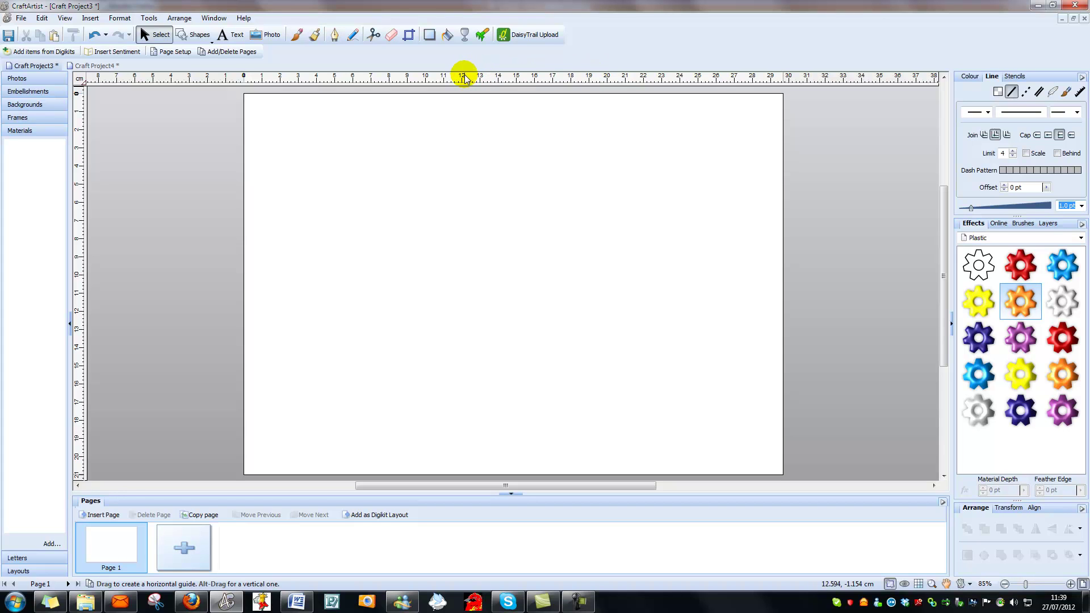
# Add two horizontal guides across the landscape page at about 9.5 cm and 19 cm
pyautogui.moveTo(463, 78); pyautogui.dragTo(460, 171)
pyautogui.moveTo(461, 277); pyautogui.dragTo(464, 270)
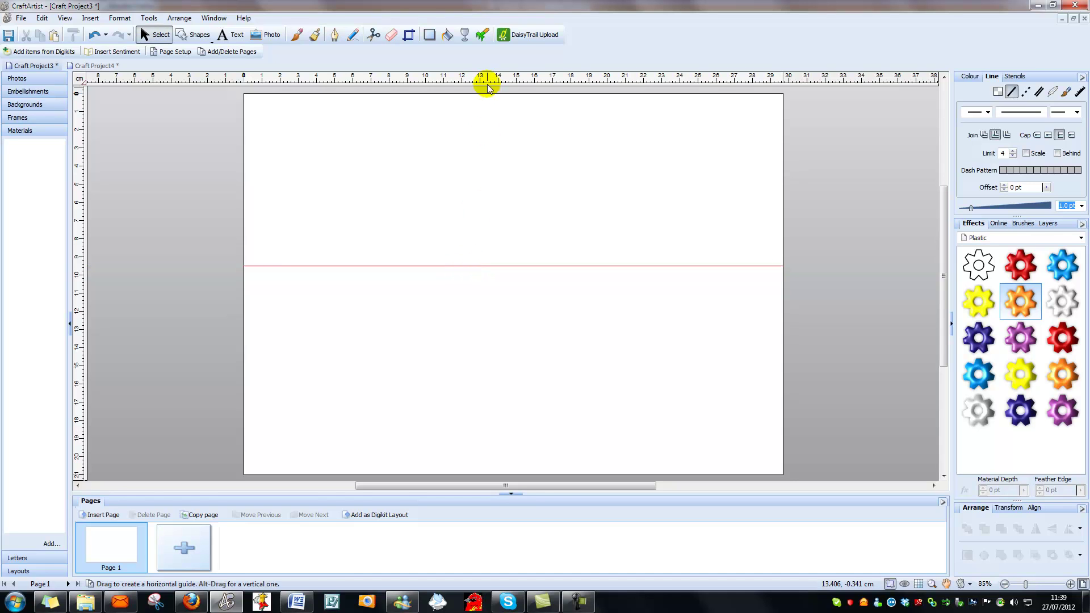
pyautogui.moveTo(488, 80); pyautogui.dragTo(469, 439)
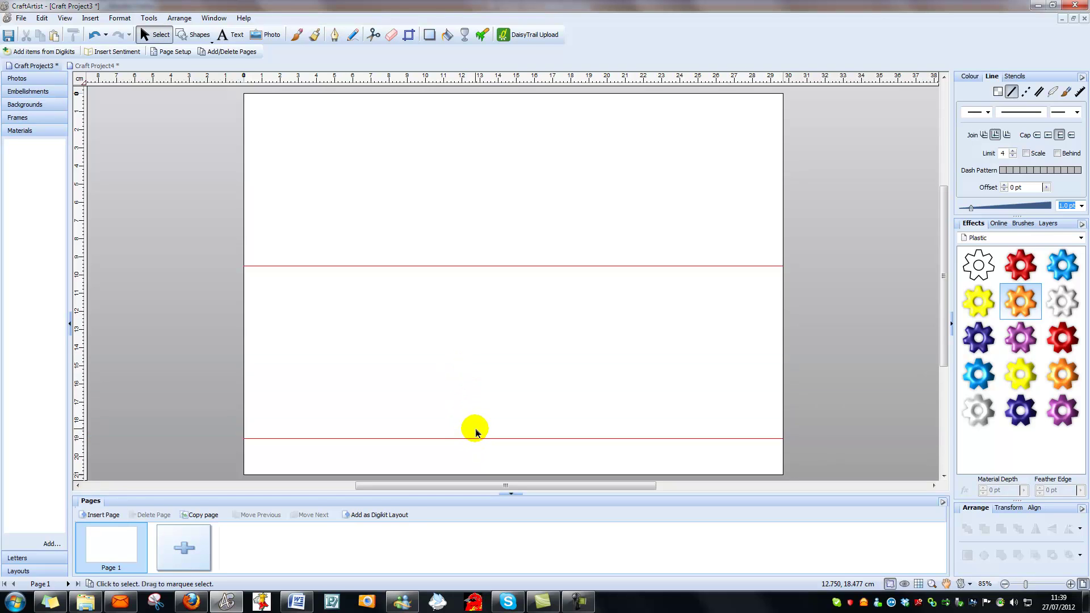
# Add three vertical guides to the landscape page at about 19 cm, 9.5 cm and 28.5 cm
pyautogui.moveTo(81, 122); pyautogui.dragTo(590, 155)
pyautogui.moveTo(75, 119); pyautogui.dragTo(416, 129)
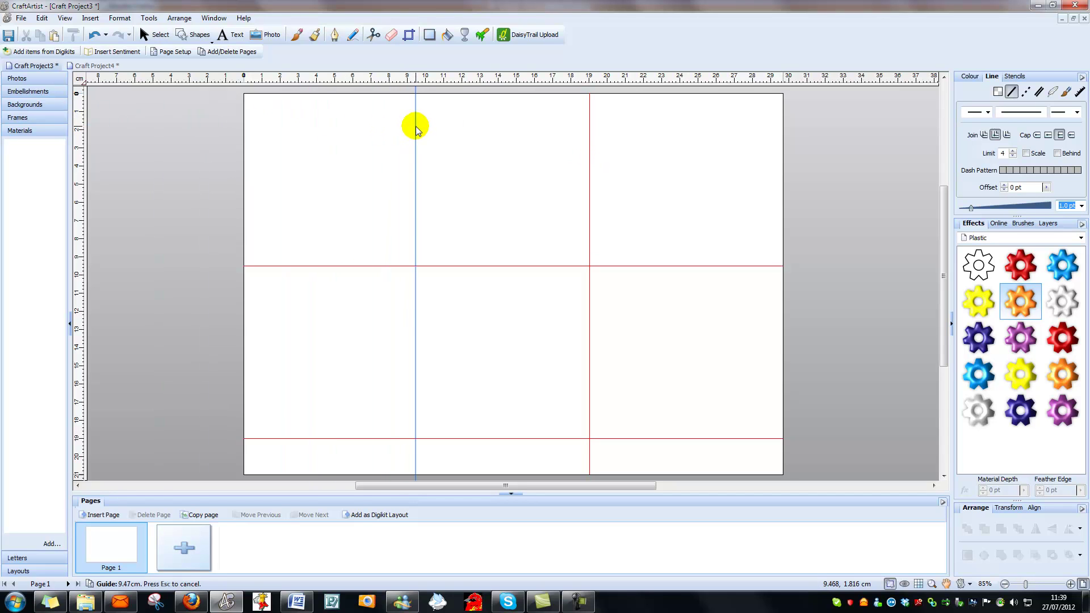
pyautogui.moveTo(416, 129); pyautogui.dragTo(416, 128)
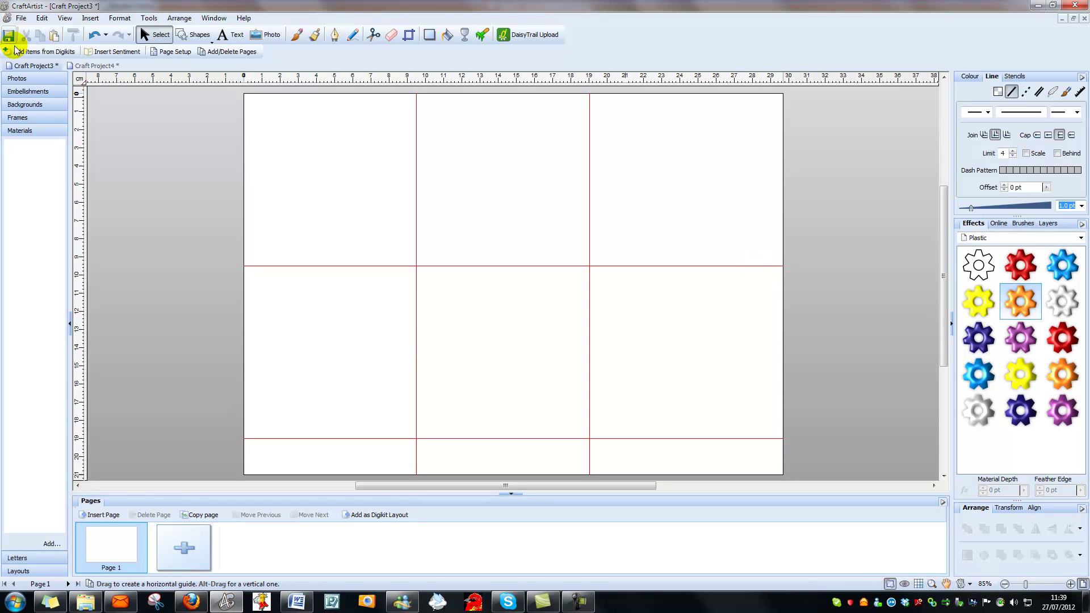
pyautogui.moveTo(81, 123); pyautogui.dragTo(769, 168)
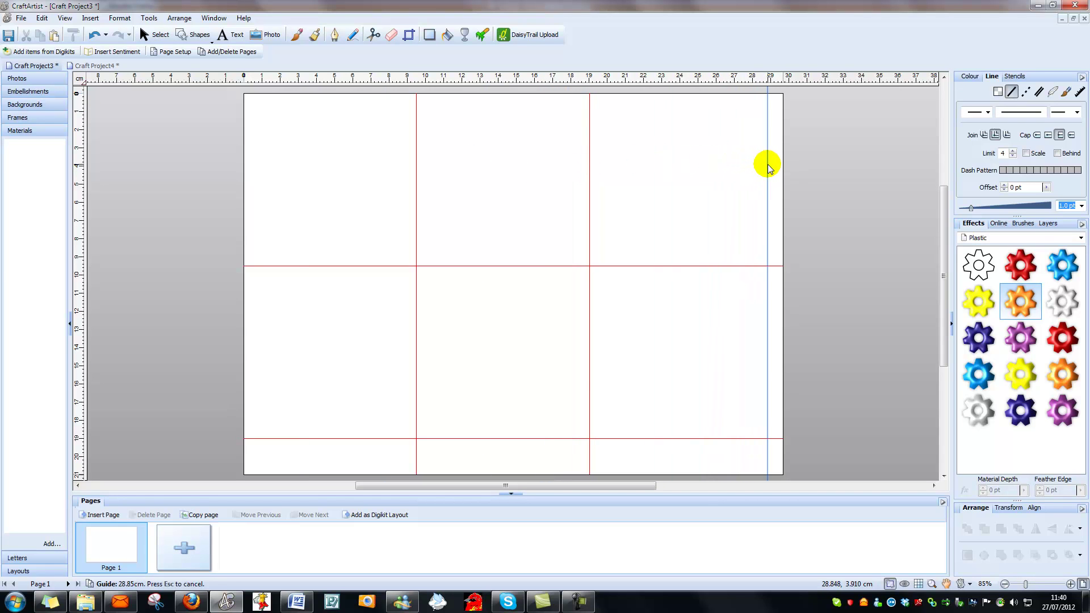
pyautogui.moveTo(767, 167); pyautogui.dragTo(764, 167)
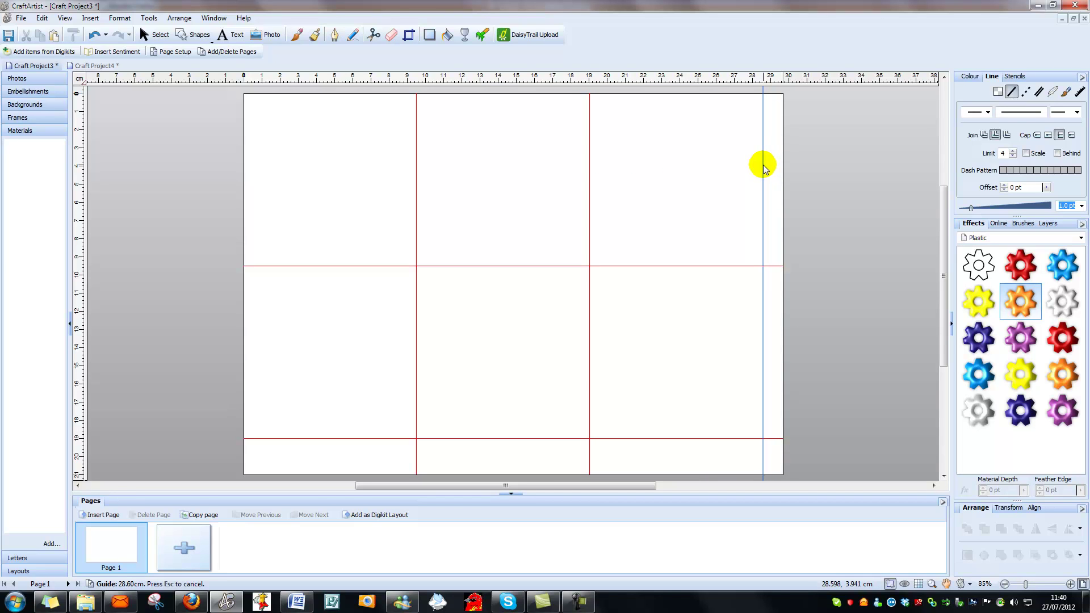
pyautogui.moveTo(764, 168); pyautogui.dragTo(762, 165)
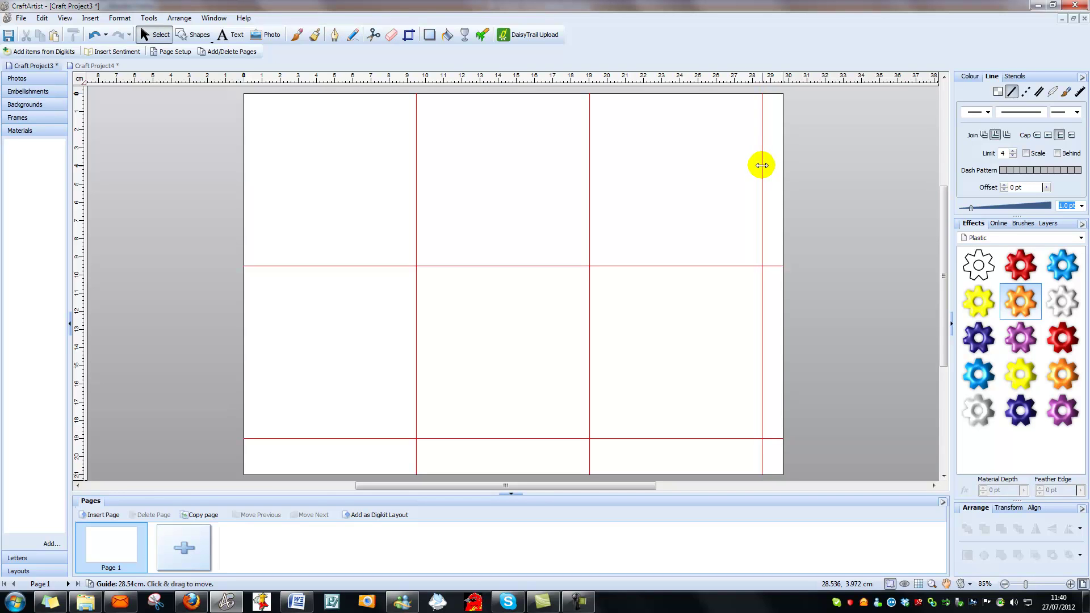